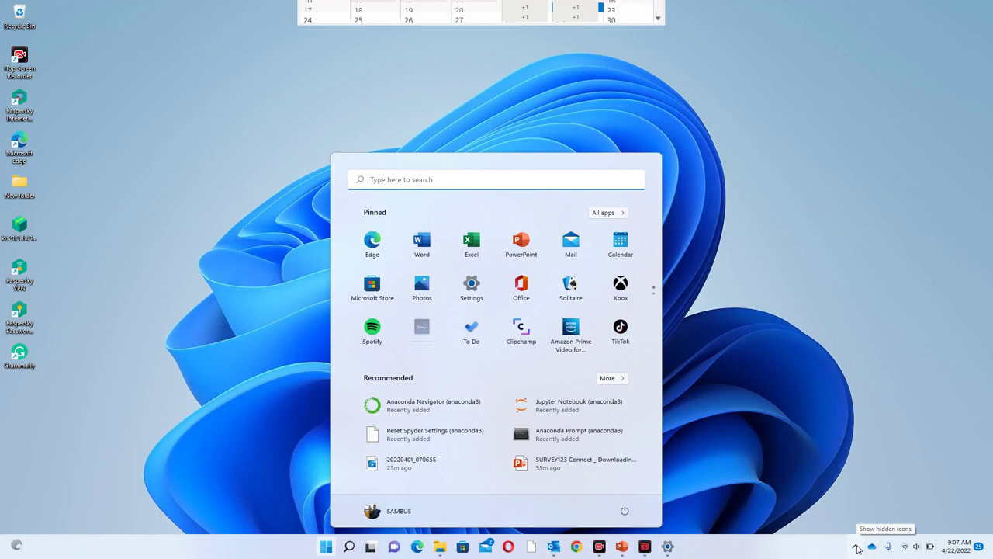
Search the Start menu for 'su' and launch the ArcGIS Survey123 app
{"action": "type", "text": "sur"}
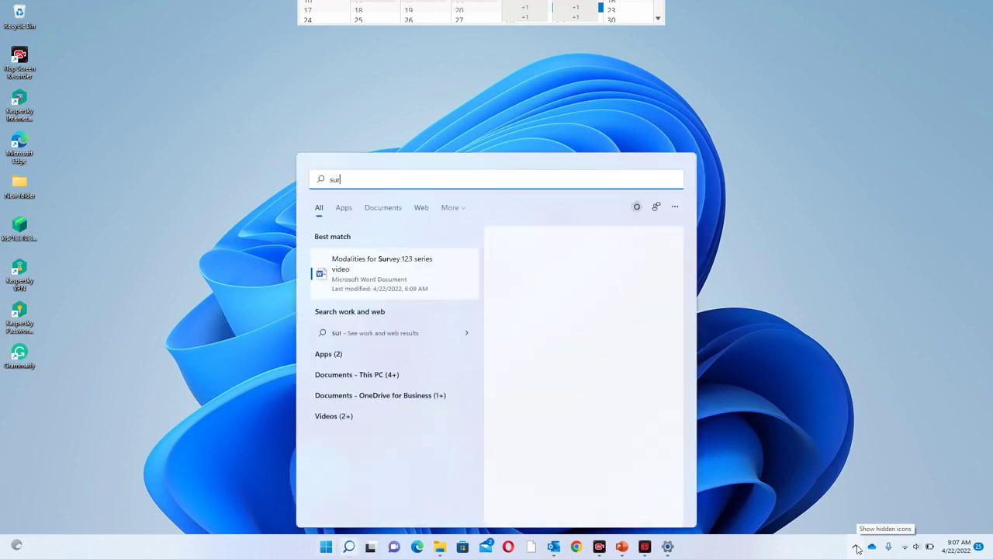
{"action": "key", "text": "BackSpace"}
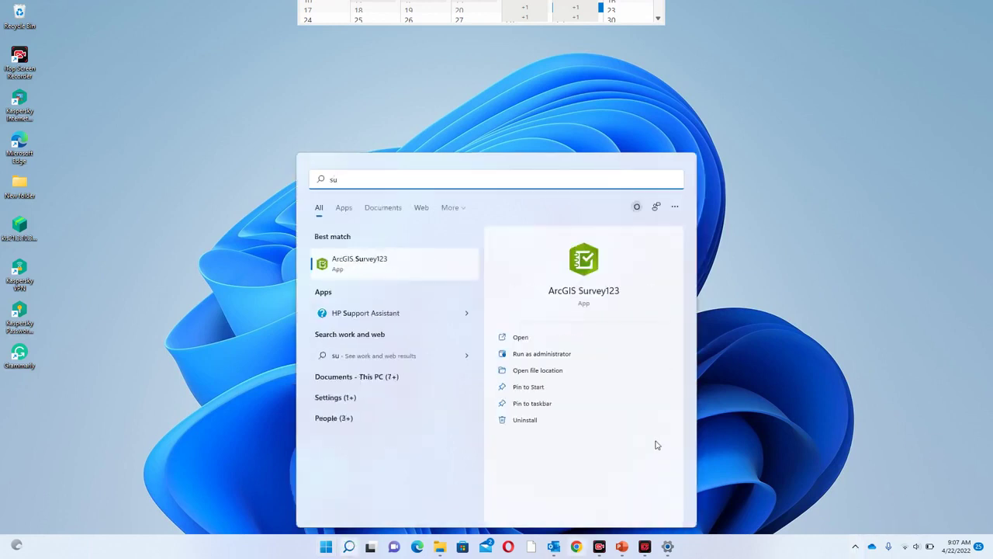
{"action": "left_click", "coordinate": [388, 266]}
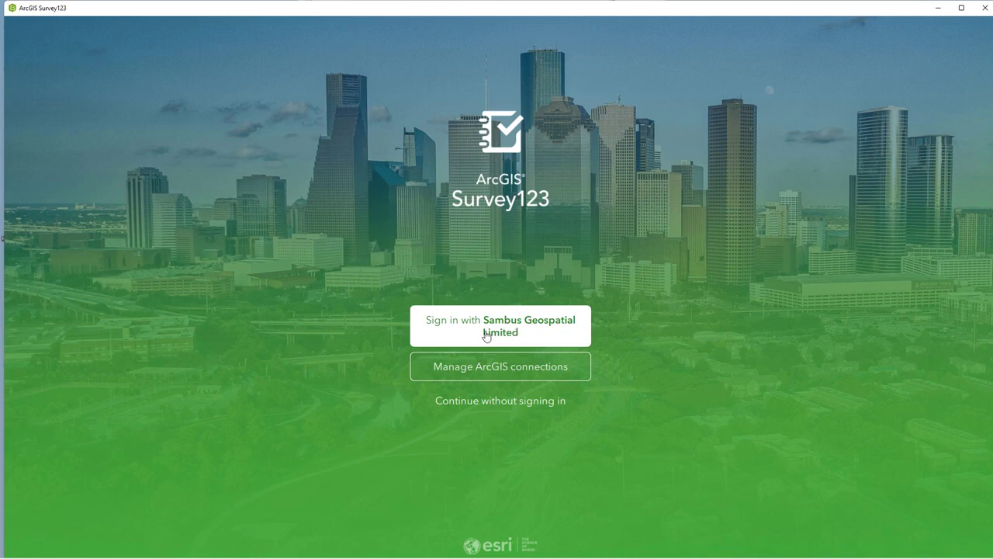
{"action": "left_click", "coordinate": [486, 336]}
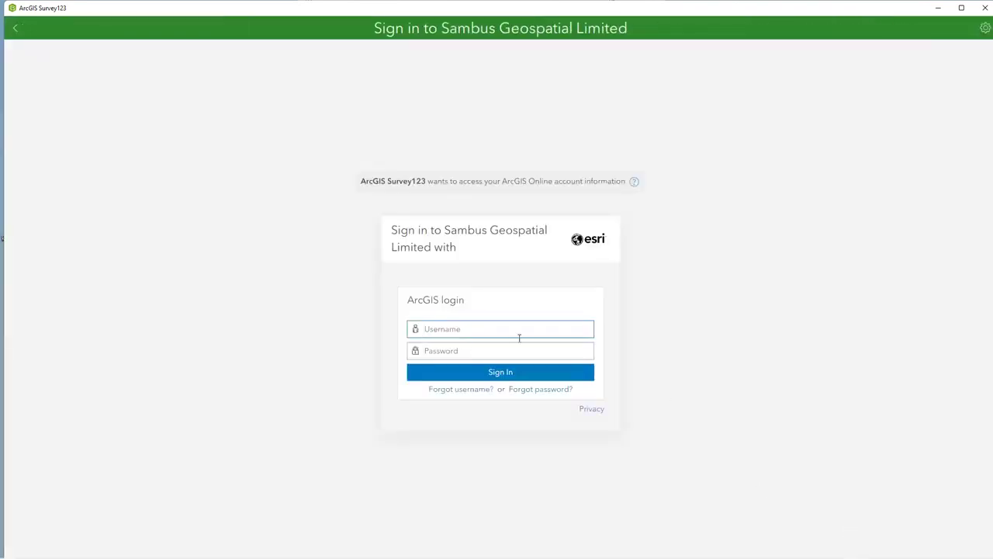
{"action": "type", "text": "sgn"}
{"action": "type", "text": "l_"}
{"action": "type", "text": "oiyin"}
{"action": "type", "text": "oluwa"}
{"action": "key", "text": "Tab"}
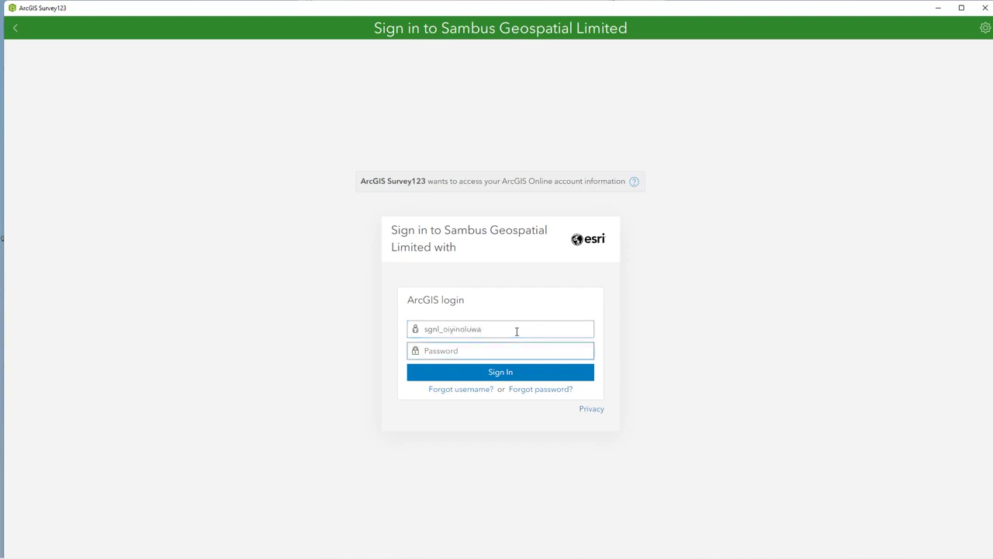
{"action": "type", "text": "****"}
{"action": "type", "text": "******"}
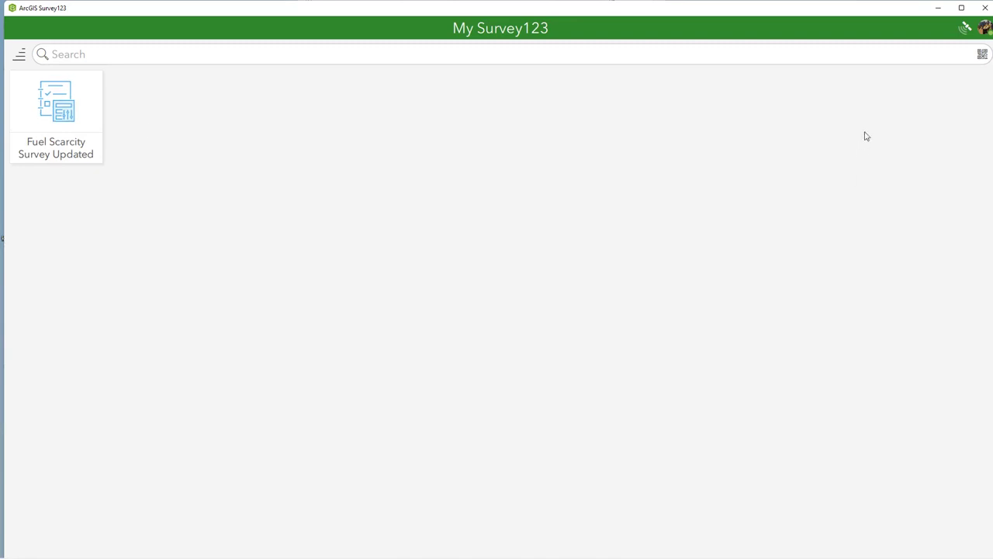
Download the Internal IT Support Case Request Form from the Download Surveys list
{"action": "left_click", "coordinate": [986, 31]}
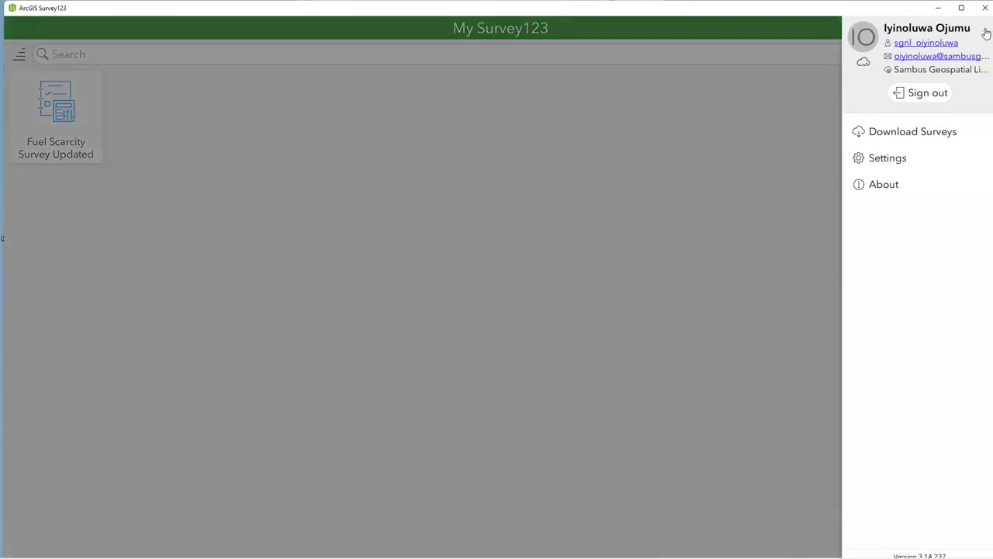
{"action": "left_click", "coordinate": [906, 140]}
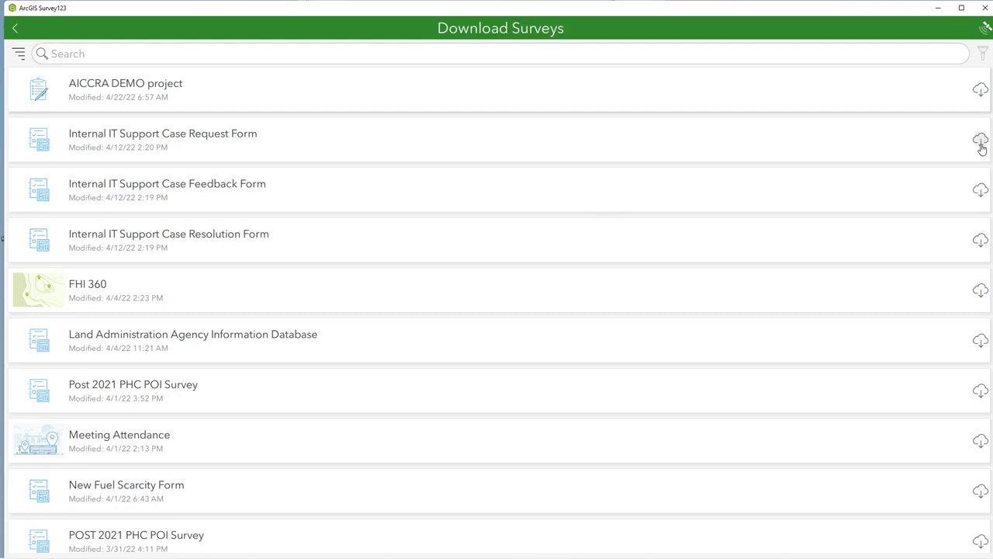
{"action": "left_click", "coordinate": [981, 143]}
{"action": "left_click", "coordinate": [18, 28]}
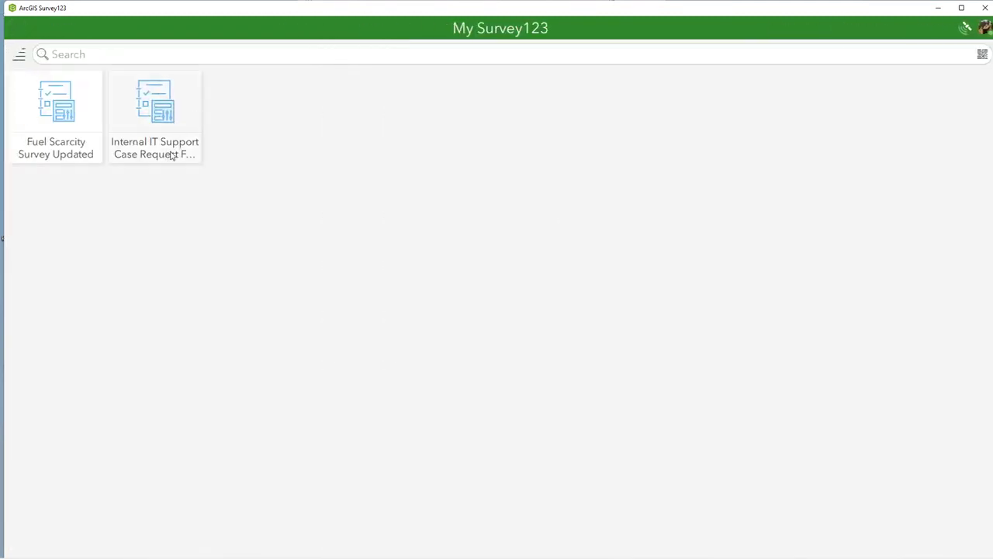
{"action": "left_click", "coordinate": [984, 30]}
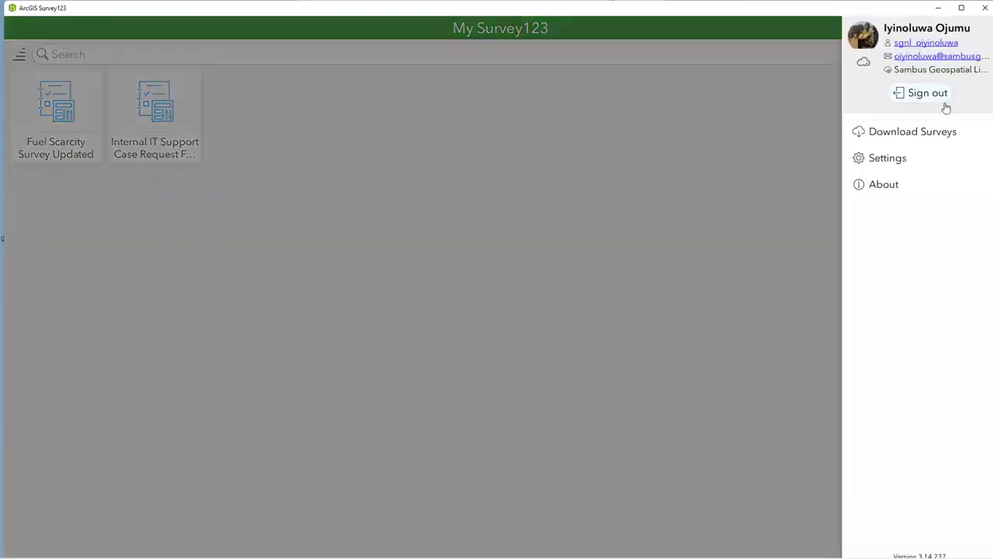
Download the Internal IT Support Case Feedback Form, then recheck the download list
{"action": "left_click", "coordinate": [919, 138]}
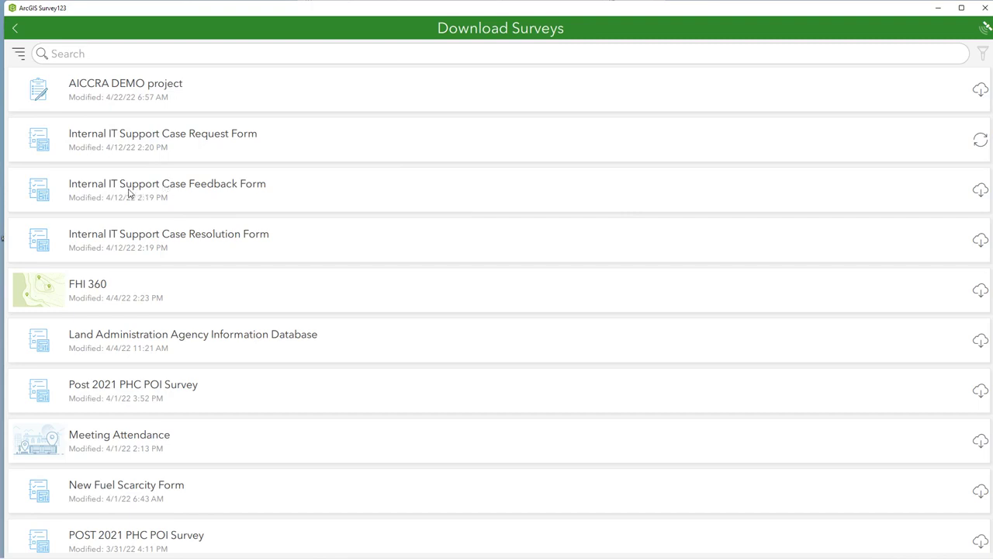
{"action": "left_click", "coordinate": [981, 190]}
{"action": "left_click", "coordinate": [14, 29]}
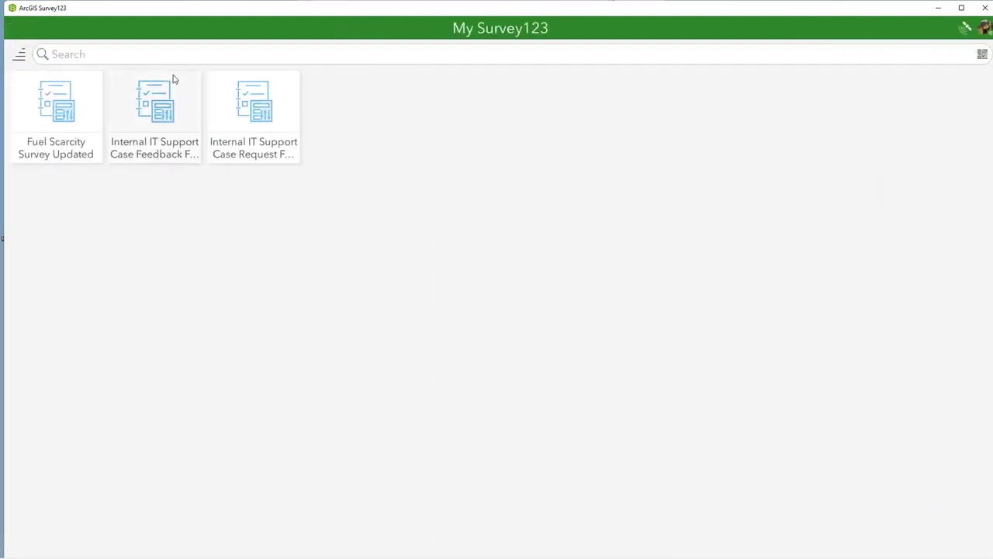
{"action": "left_click", "coordinate": [984, 30]}
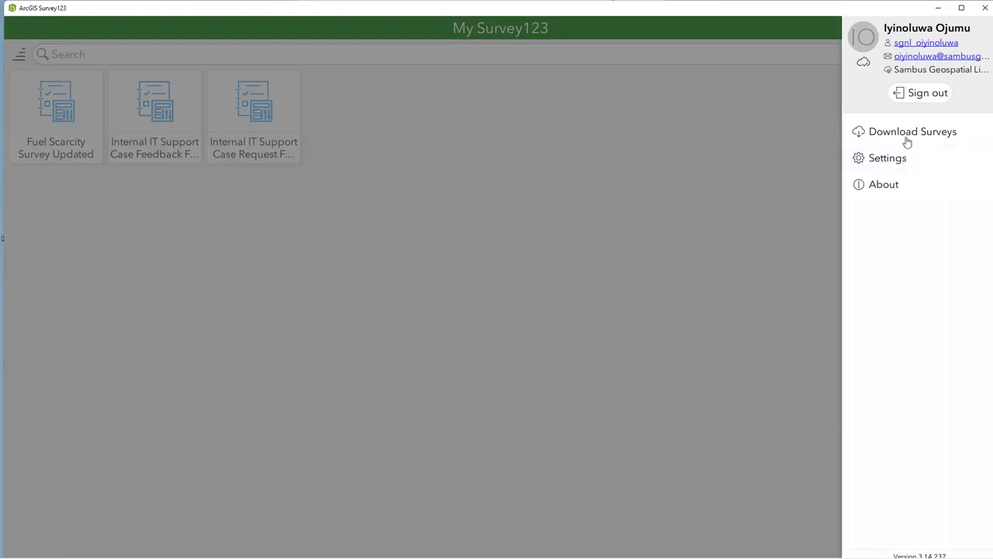
{"action": "left_click", "coordinate": [906, 134]}
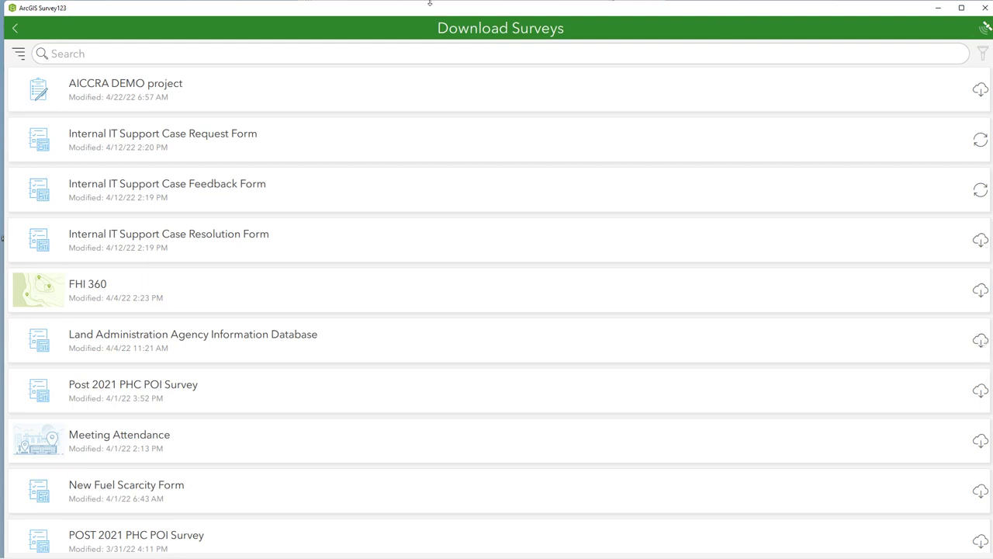
{"action": "left_click", "coordinate": [15, 28]}
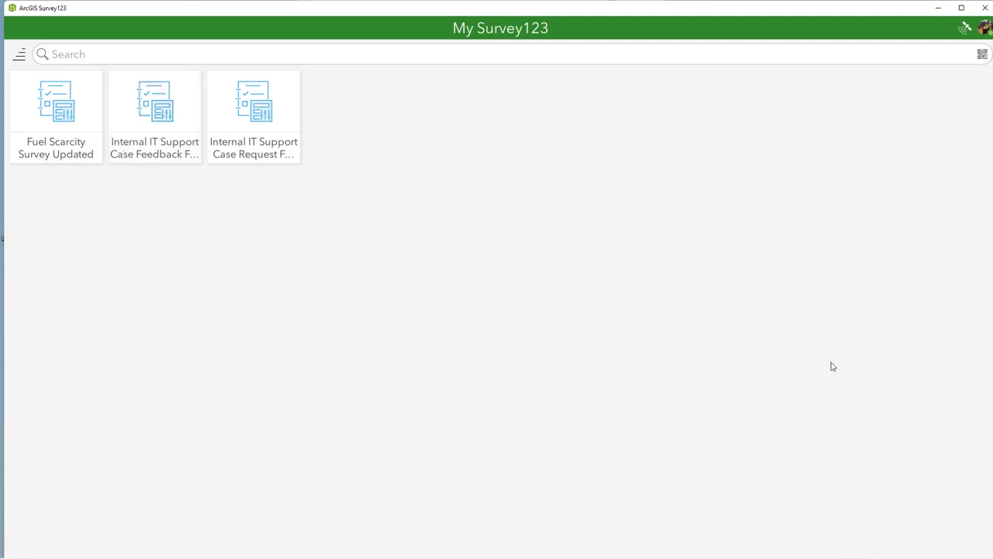
Switch Wi-Fi off in Windows Quick Settings to take the computer offline
{"action": "key", "text": "super"}
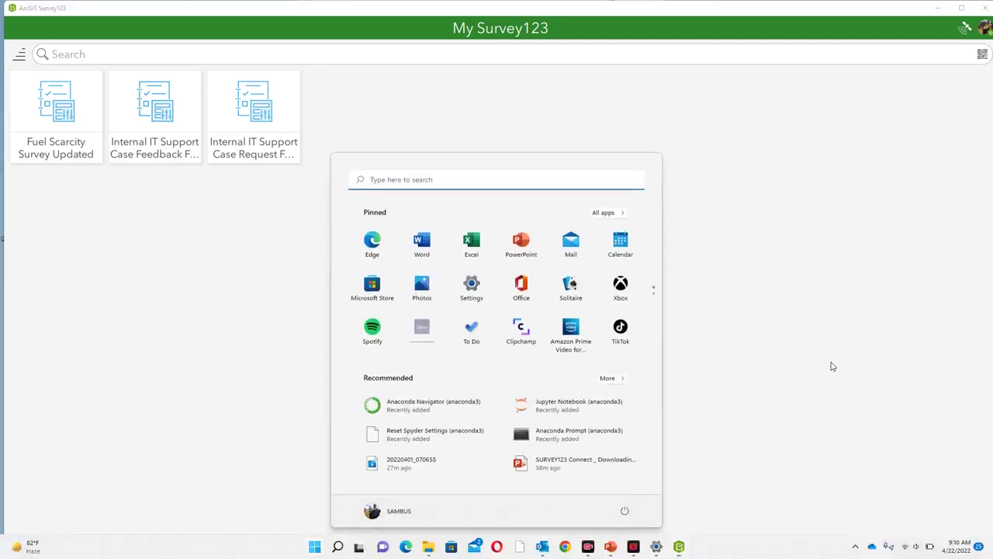
{"action": "left_click", "coordinate": [904, 548]}
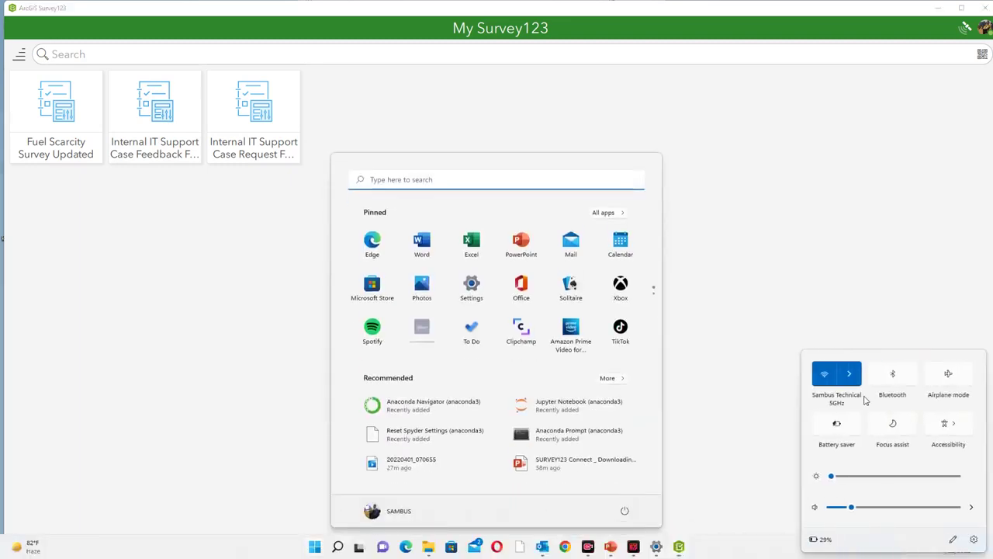
{"action": "left_click", "coordinate": [825, 377]}
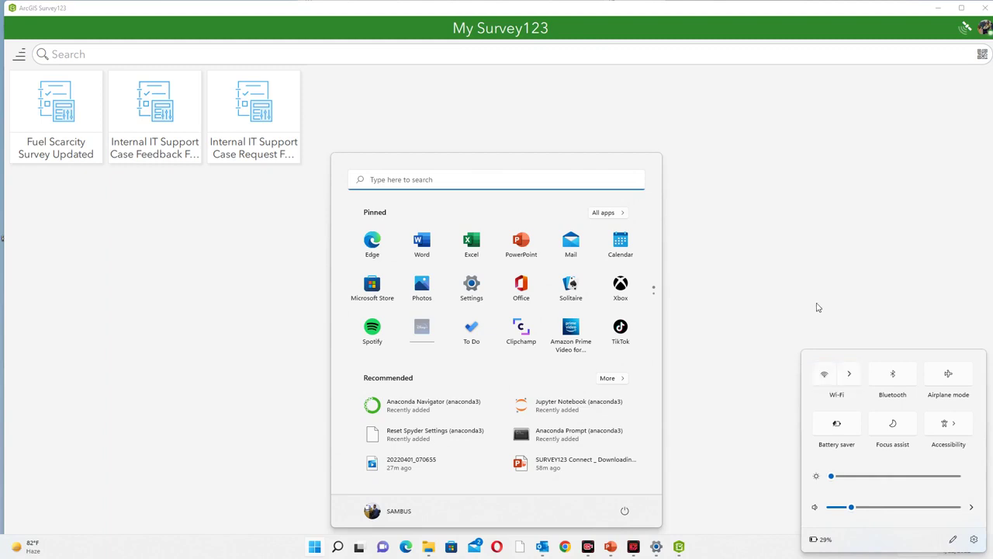
{"action": "left_click", "coordinate": [838, 197]}
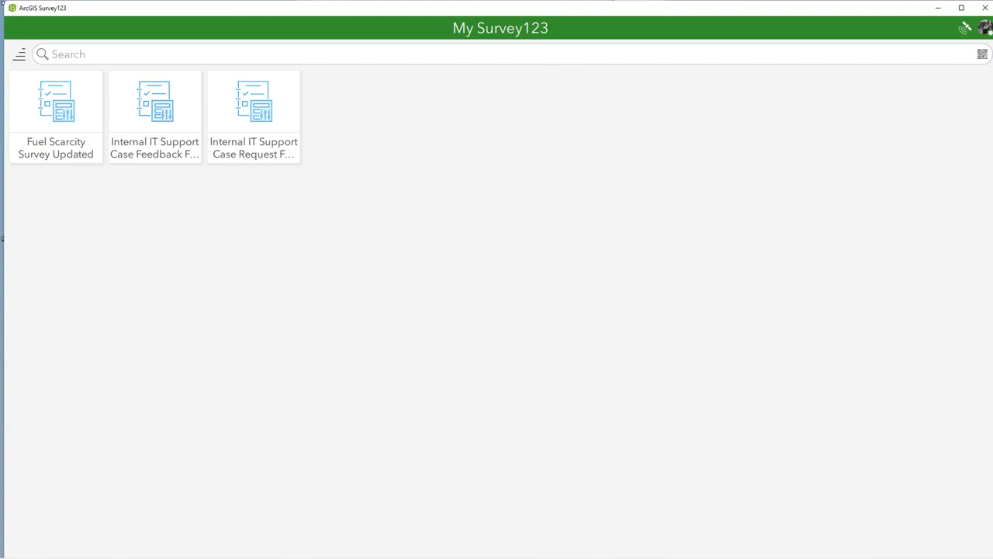
Start an offline Fuel Scarcity Survey Updated entry with test text in Station Name
{"action": "left_click", "coordinate": [60, 108]}
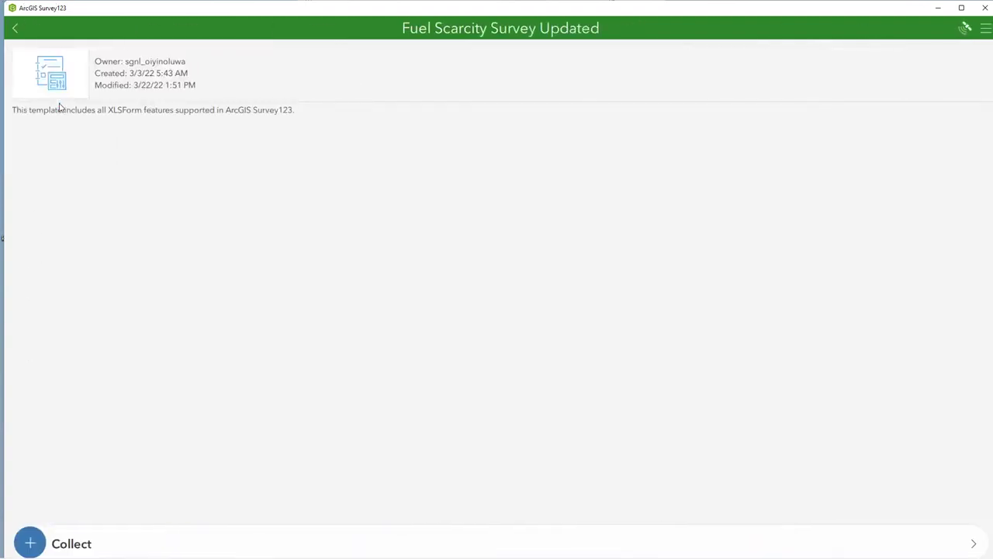
{"action": "left_click", "coordinate": [30, 543]}
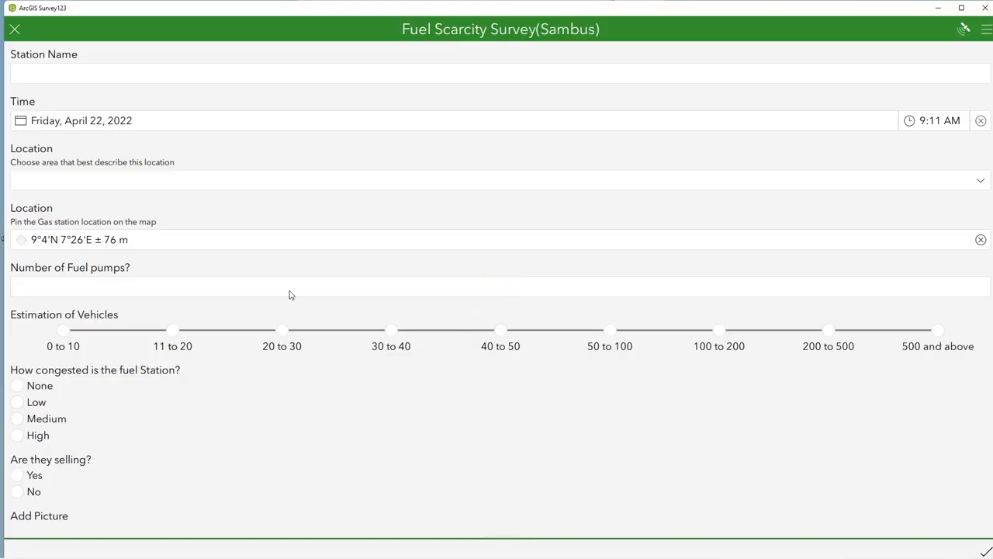
{"action": "left_click", "coordinate": [241, 78]}
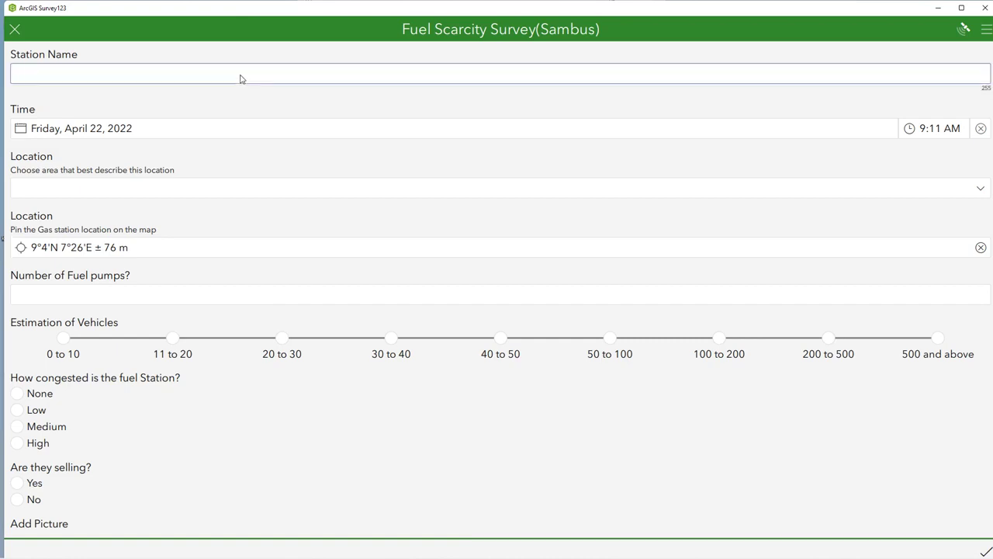
{"action": "type", "text": "Sil"}
{"action": "key", "text": "BackSpace"}
{"action": "key", "text": "BackSpace"}
{"action": "key", "text": "BackSpace"}
Discard the unsaved entry, go back to the gallery and show the account panel
{"action": "left_click", "coordinate": [16, 32]}
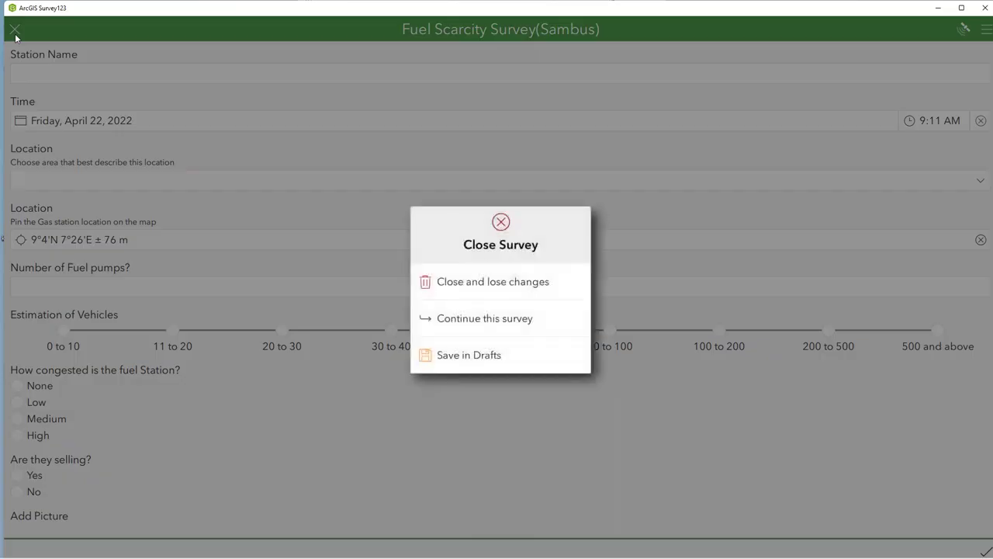
{"action": "left_click", "coordinate": [496, 284]}
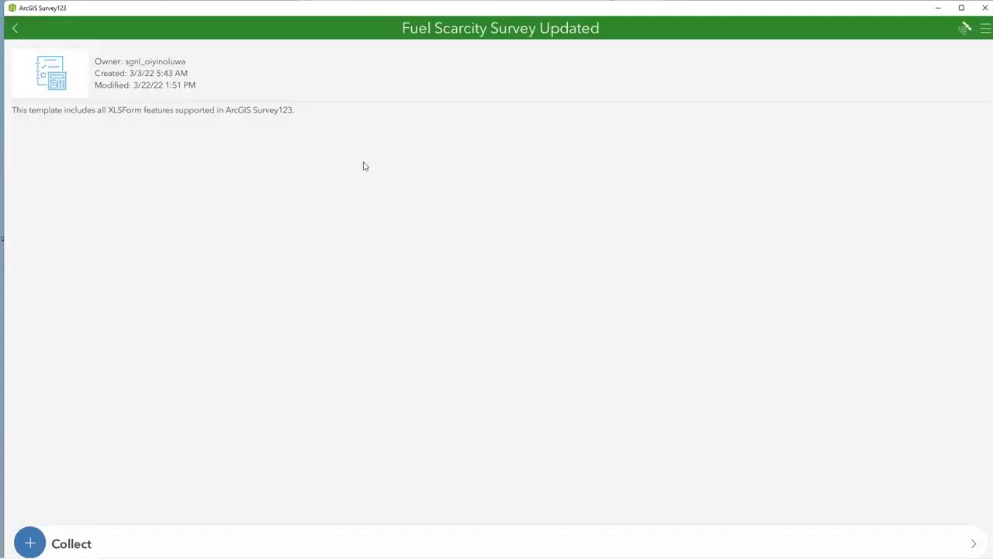
{"action": "left_click", "coordinate": [14, 33]}
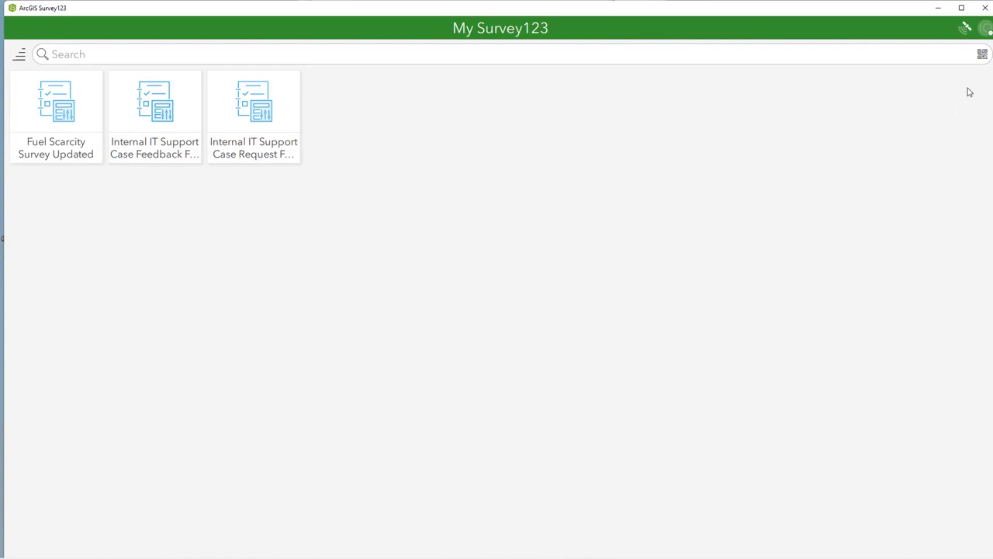
{"action": "left_click", "coordinate": [984, 32]}
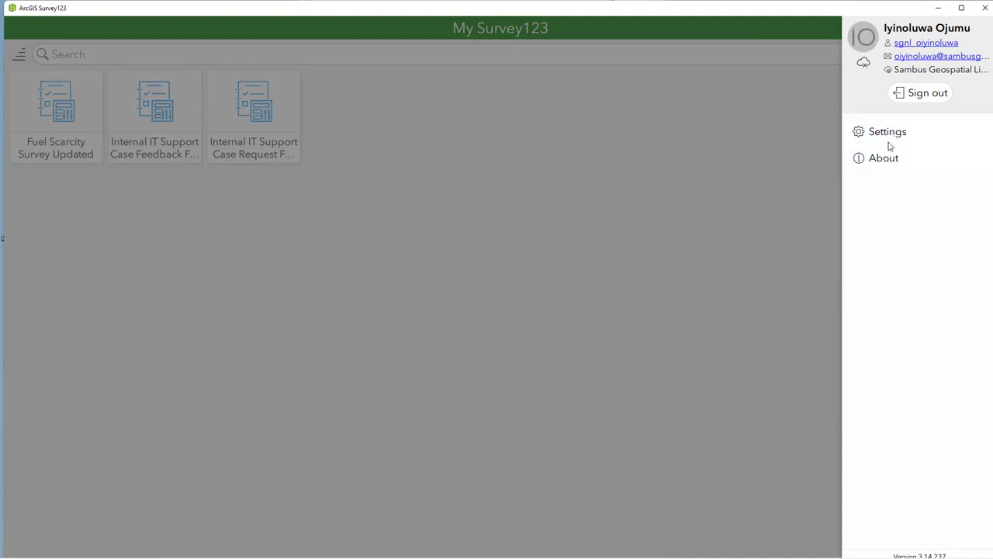
Turn Wi-Fi back on in Quick Settings and verify the connection in the account panel
{"action": "left_click", "coordinate": [747, 148]}
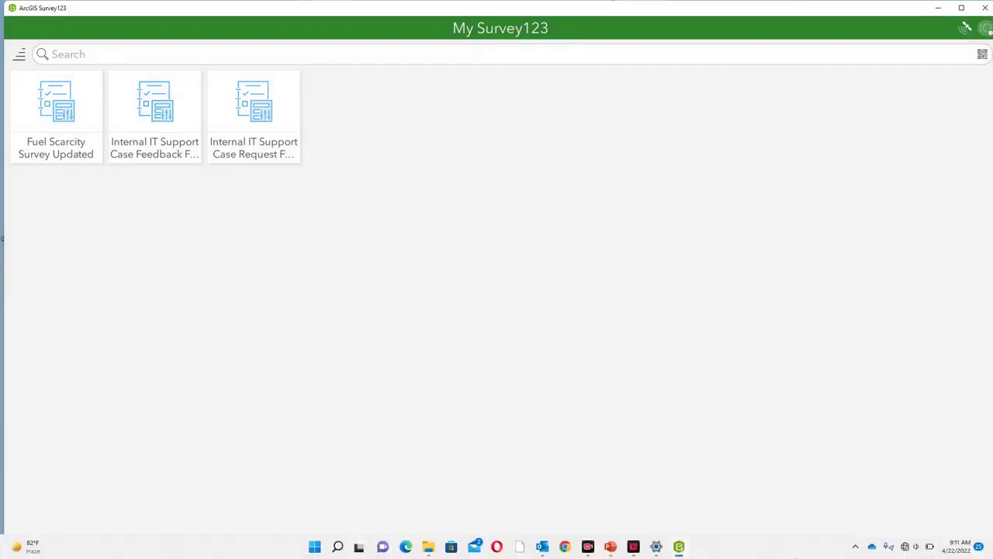
{"action": "left_click", "coordinate": [910, 548]}
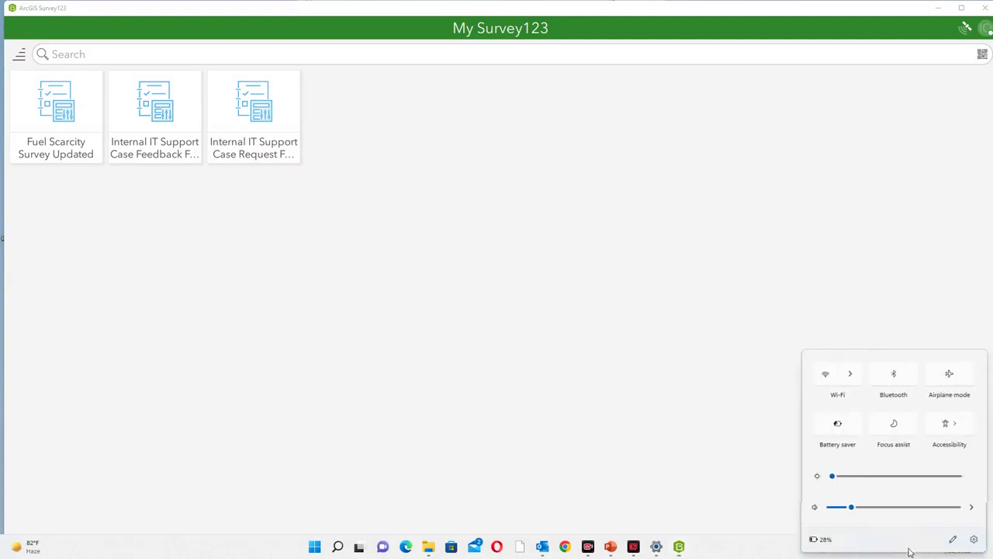
{"action": "left_click", "coordinate": [827, 375]}
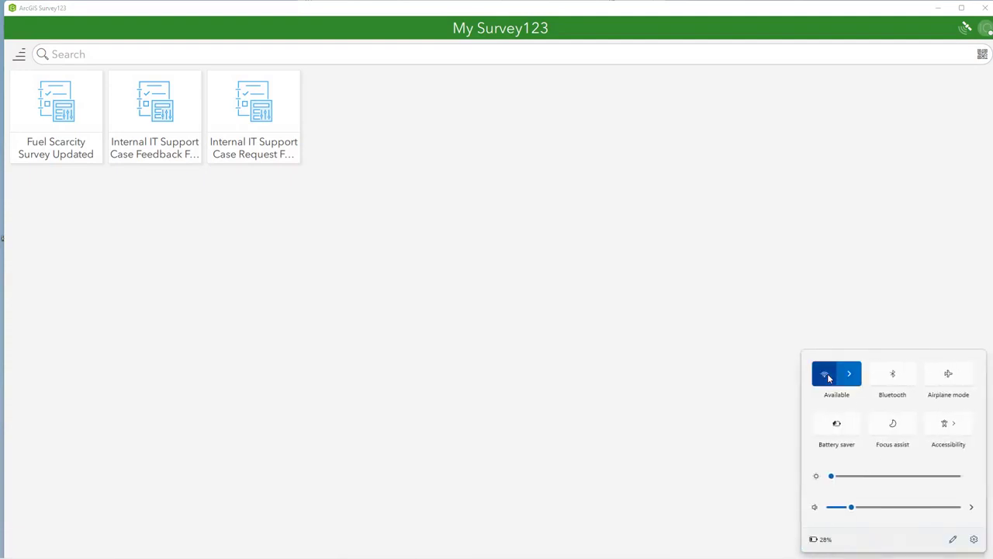
{"action": "left_click", "coordinate": [719, 271]}
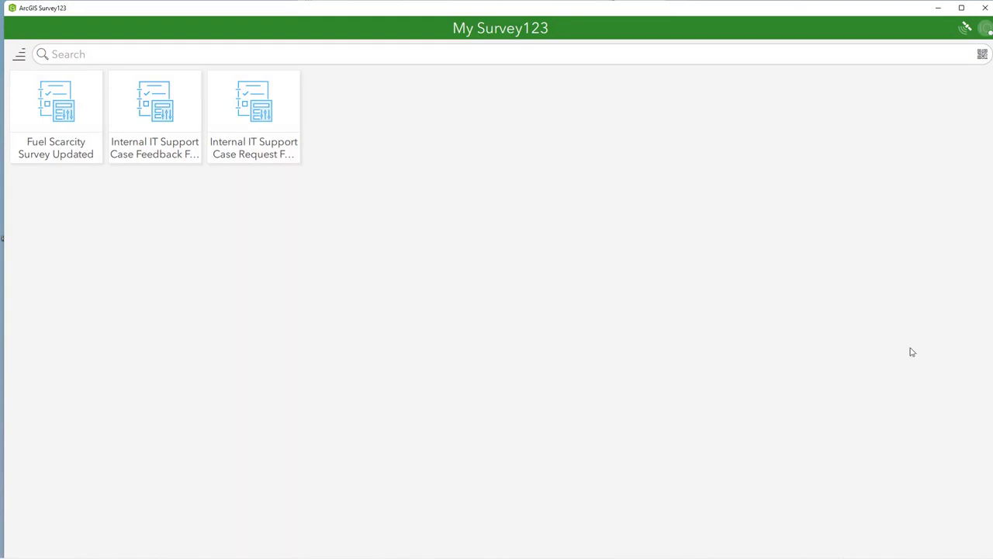
{"action": "left_click", "coordinate": [985, 31]}
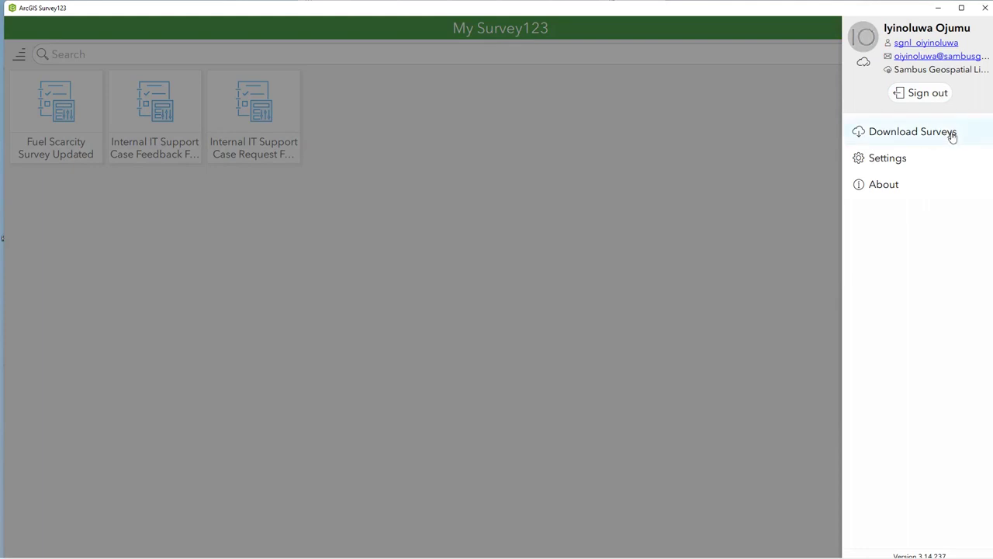
{"action": "left_click", "coordinate": [592, 232]}
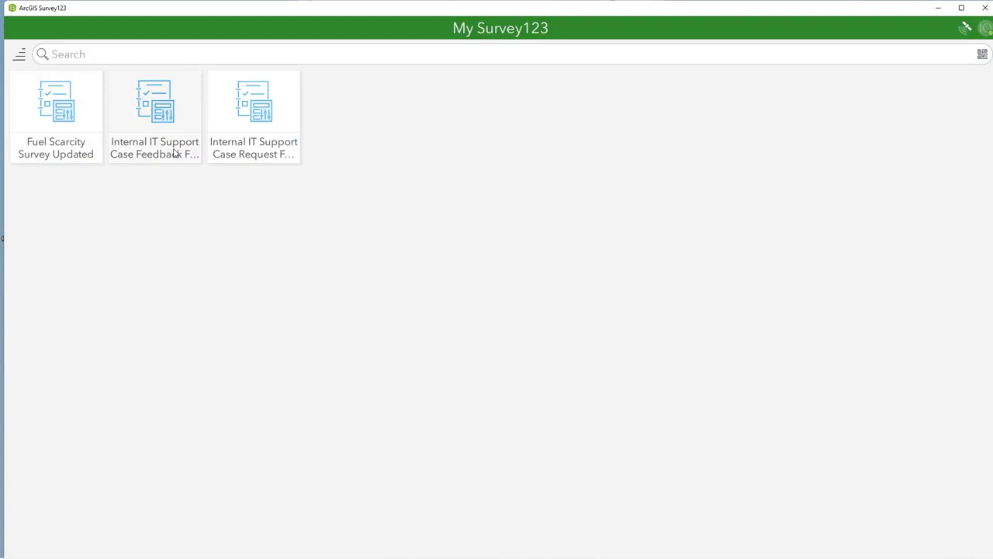
Delete the Internal IT Support Case Feedback Form through its survey options menu
{"action": "left_click", "coordinate": [175, 154]}
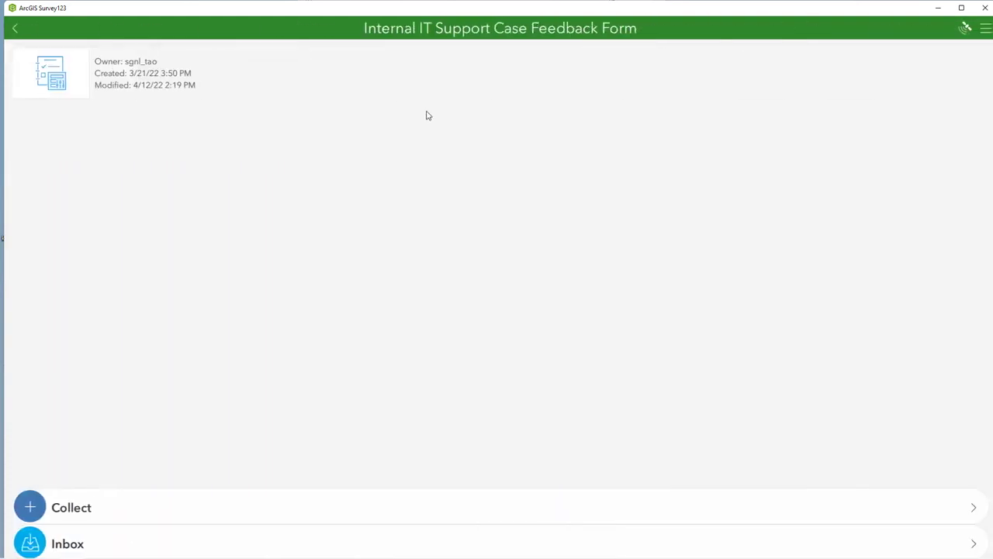
{"action": "left_click", "coordinate": [984, 27]}
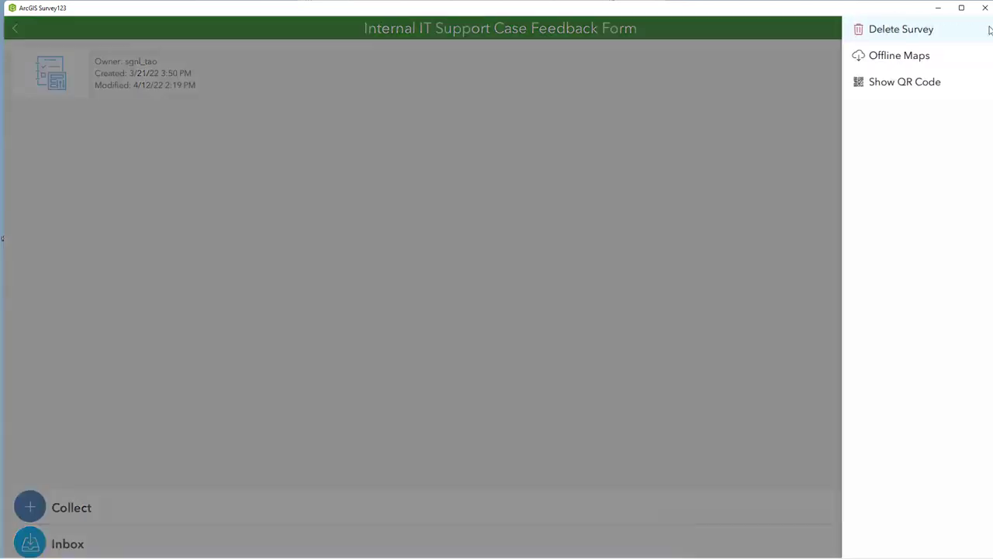
{"action": "left_click", "coordinate": [900, 33]}
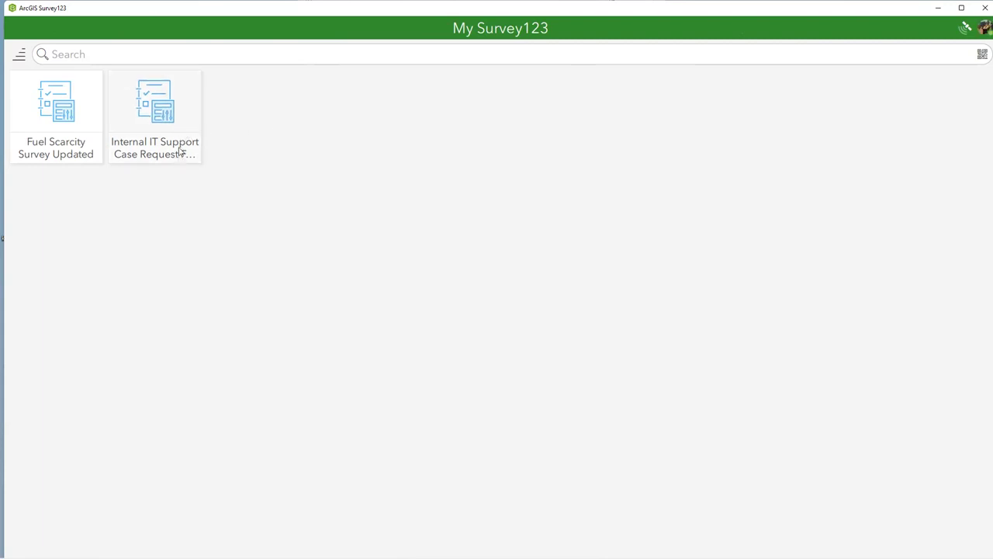
Delete the Internal IT Support Case Request Form and confirm the deletion
{"action": "left_click", "coordinate": [180, 152]}
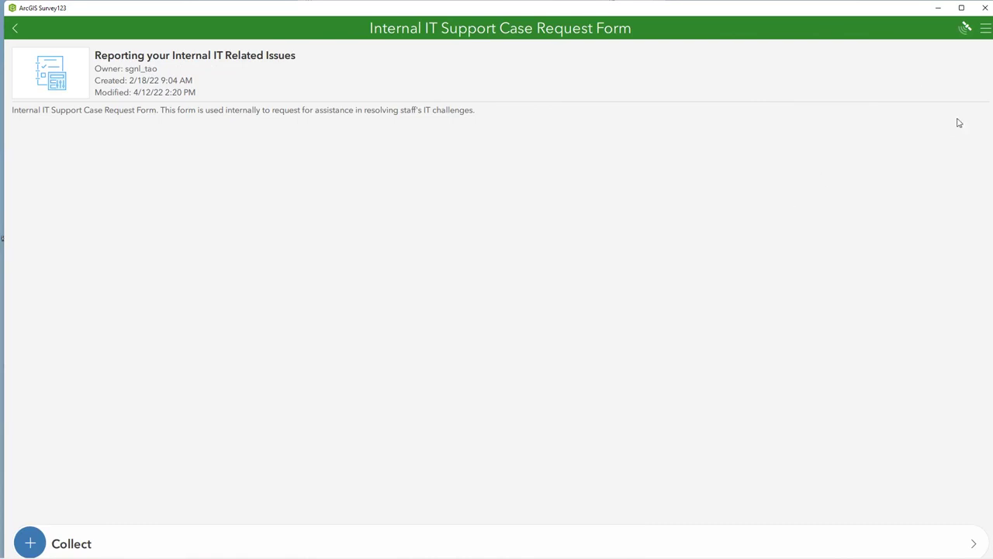
{"action": "left_click", "coordinate": [985, 29]}
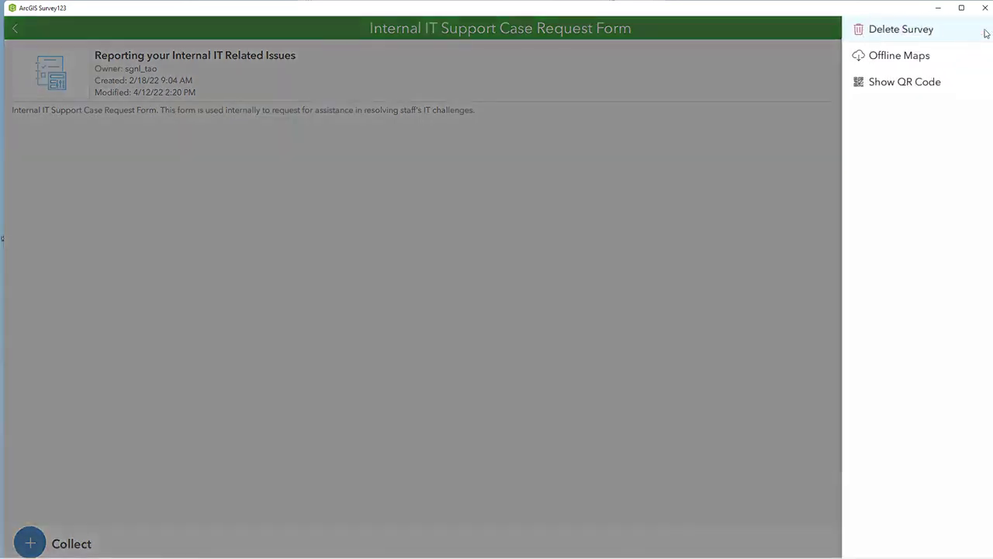
{"action": "left_click", "coordinate": [894, 31]}
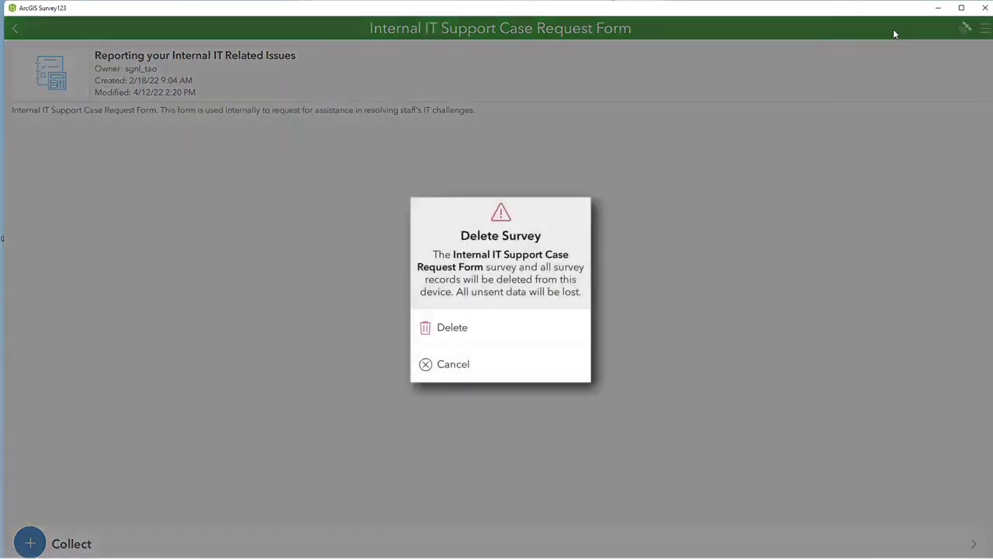
{"action": "left_click", "coordinate": [474, 329]}
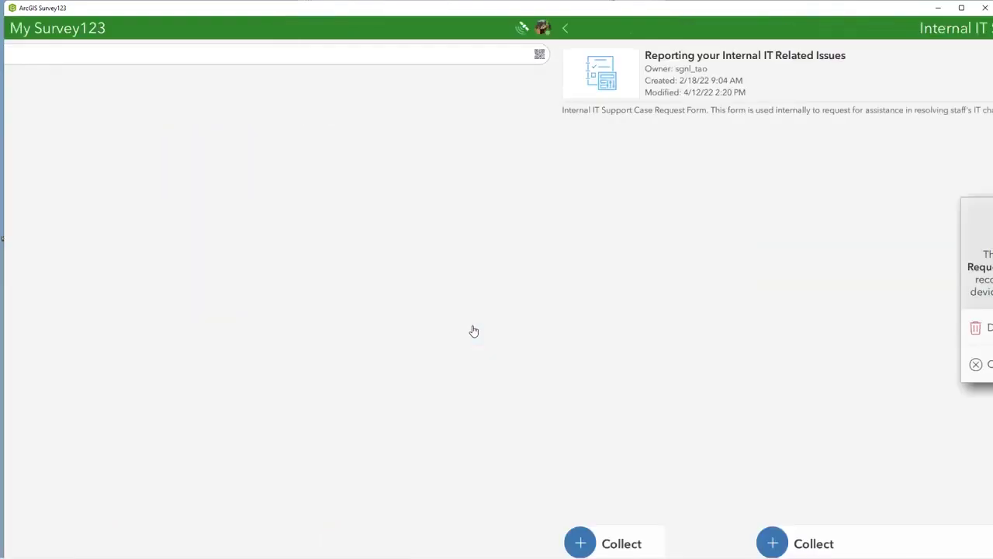